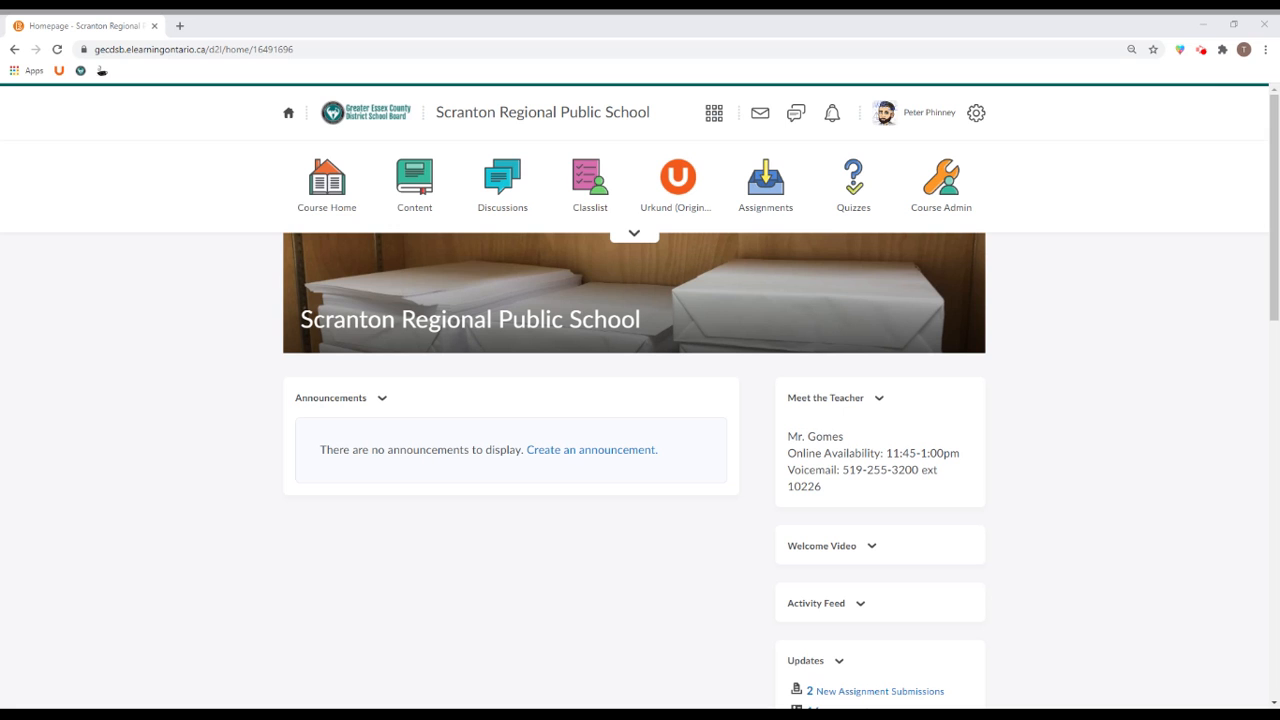
Open the course's group management from the course administration tools and start a new group category.
left_click(943, 209)
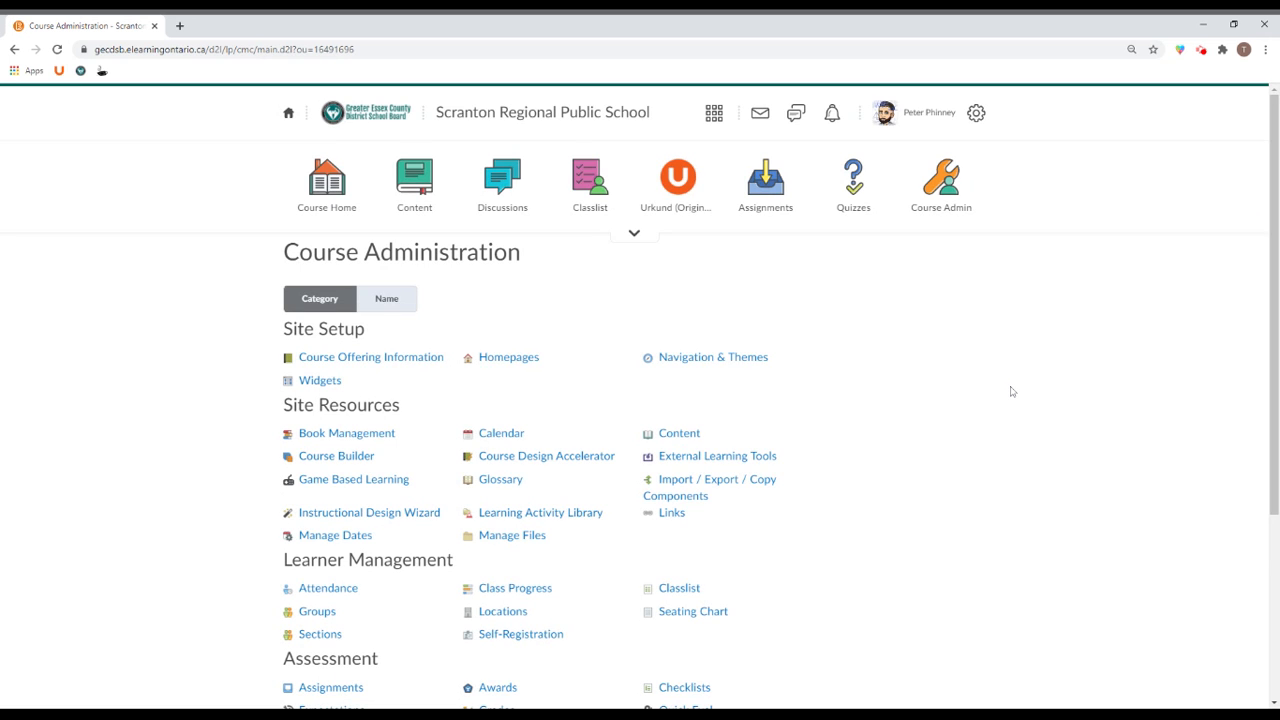
scroll(1012, 432, "down", 1)
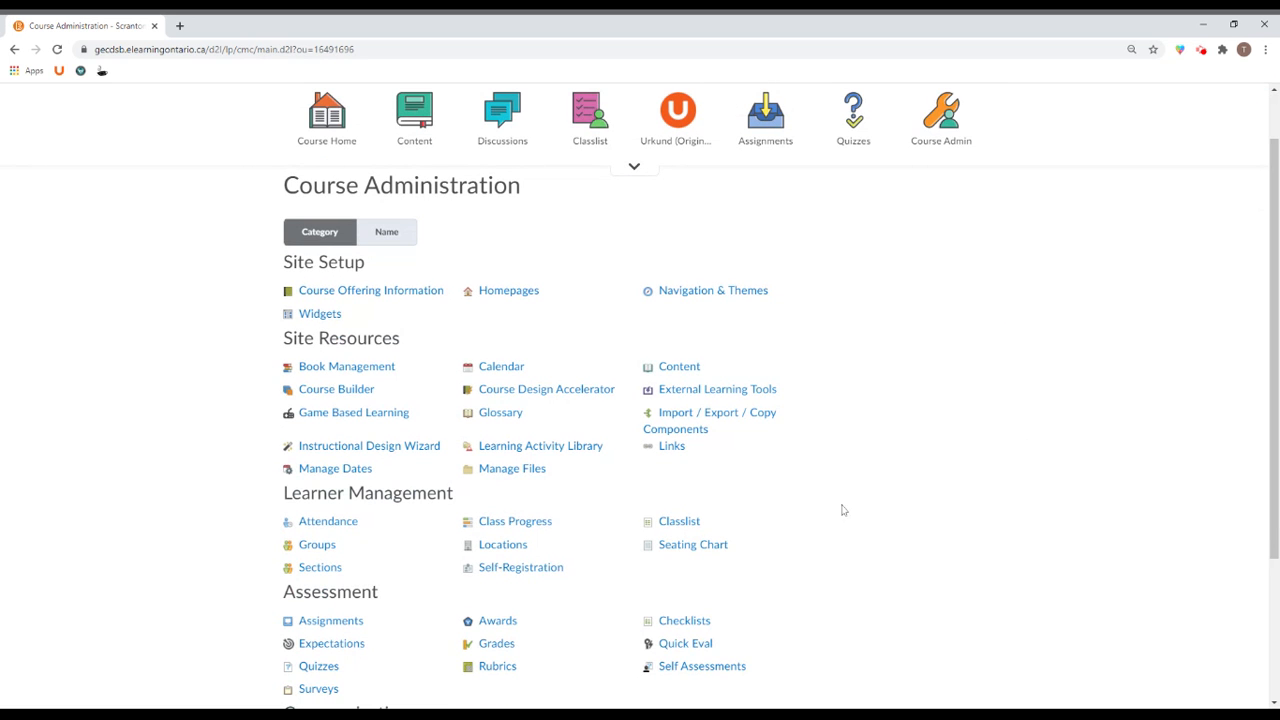
left_click(299, 551)
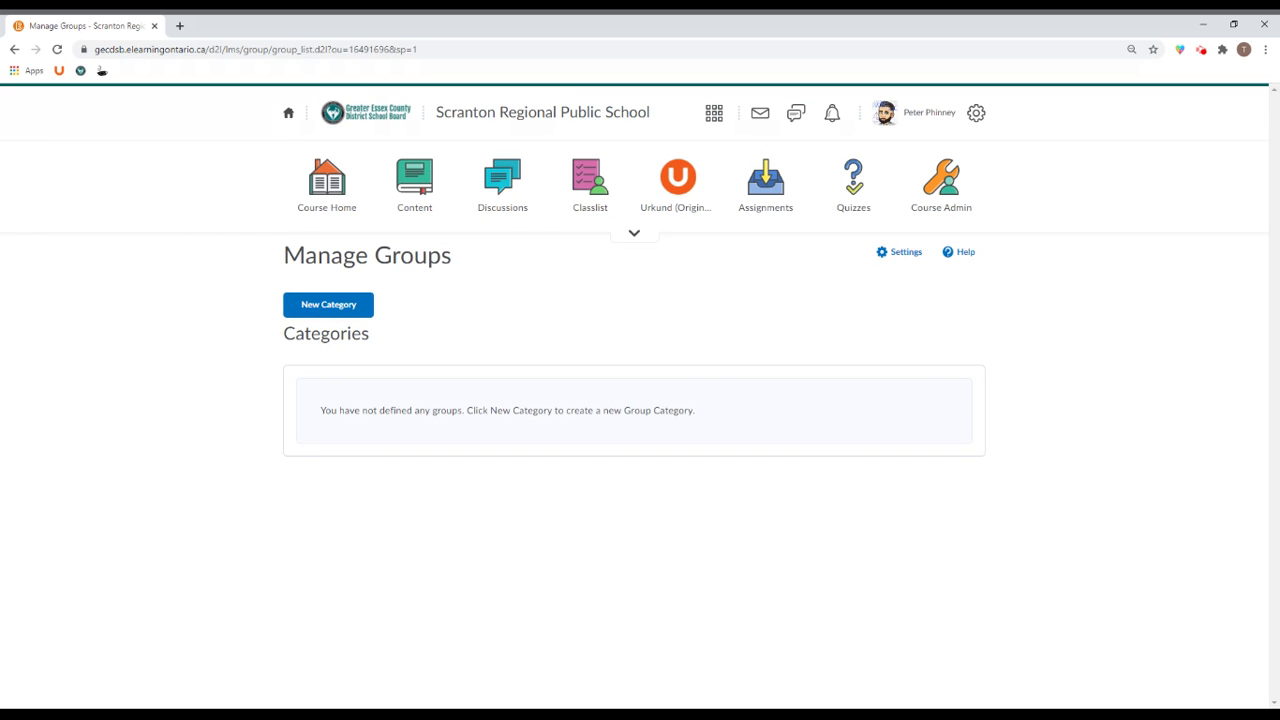
left_click(338, 313)
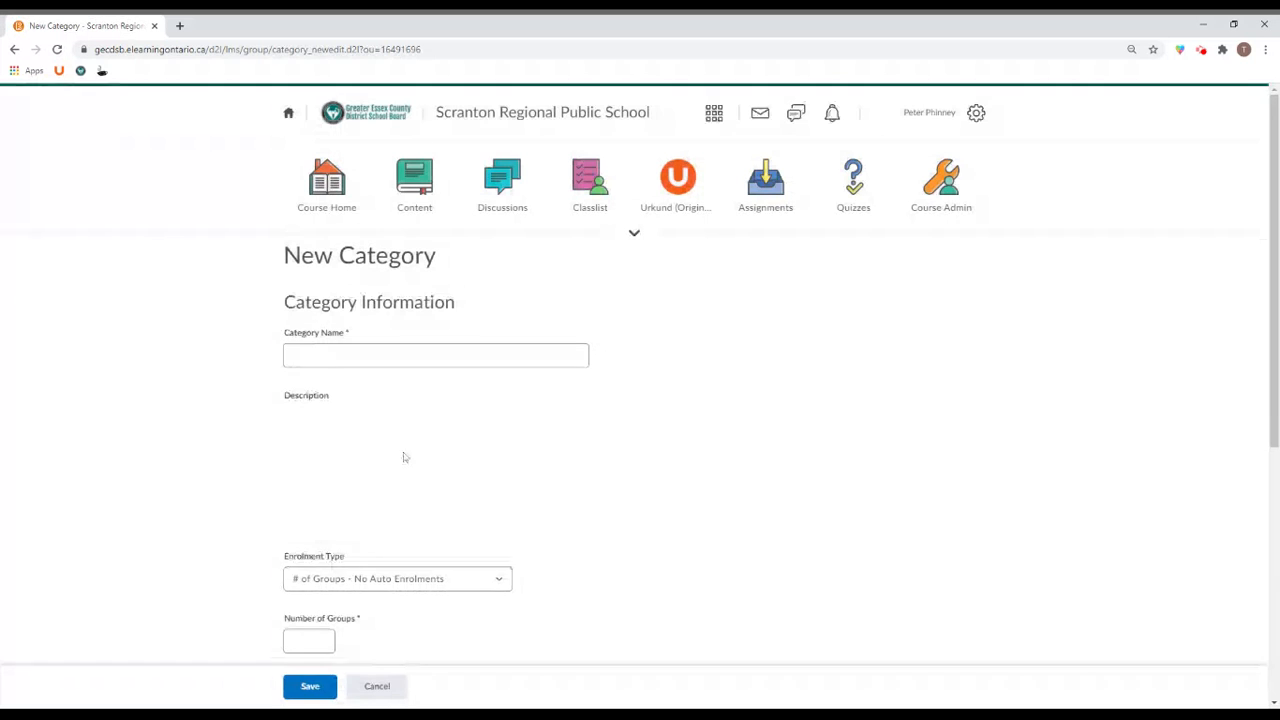
Name the category Cohorts and set it to 2 groups with the "# of Groups - No Auto Enrolments" enrolment type.
type("Cohorts")
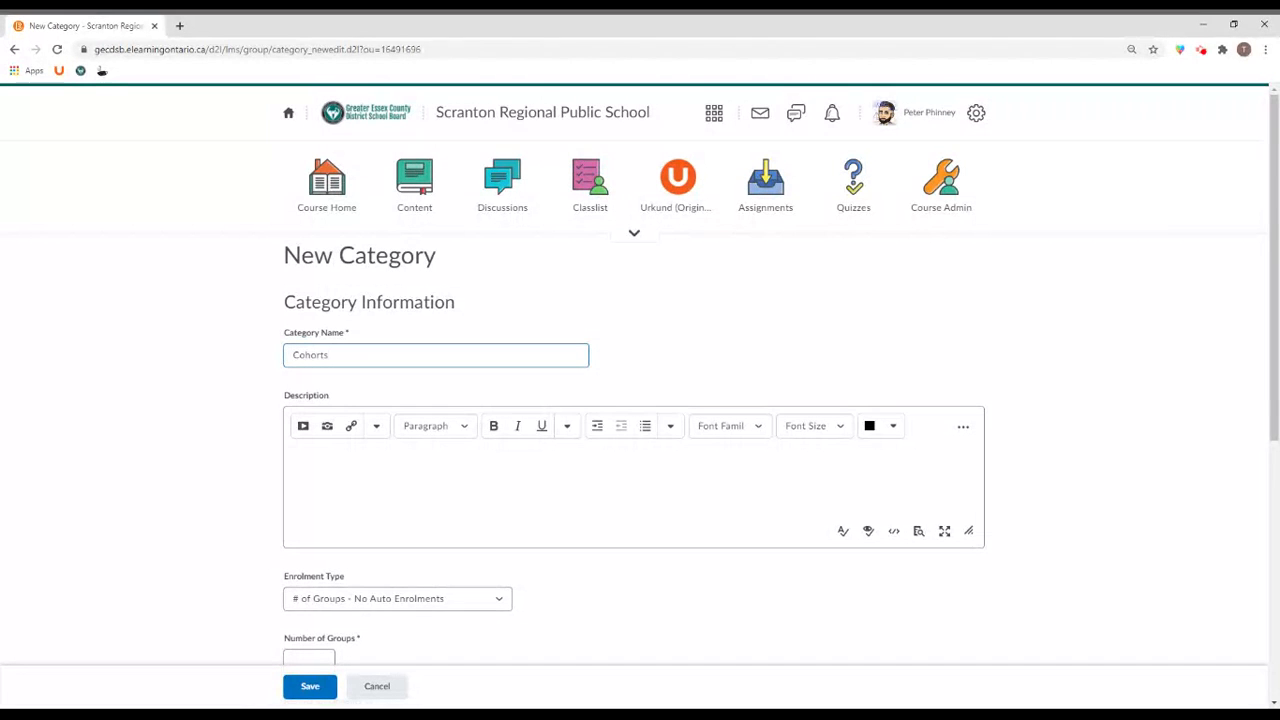
left_click(453, 480)
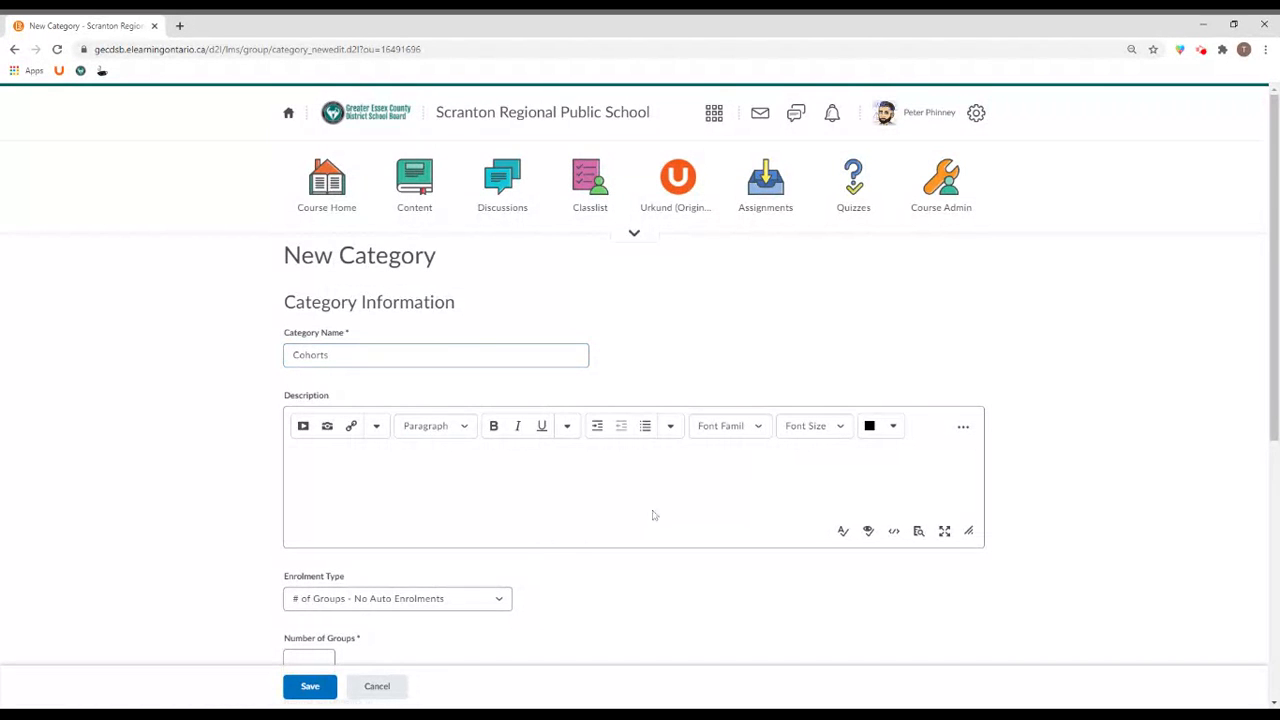
scroll(632, 495, "down", 3)
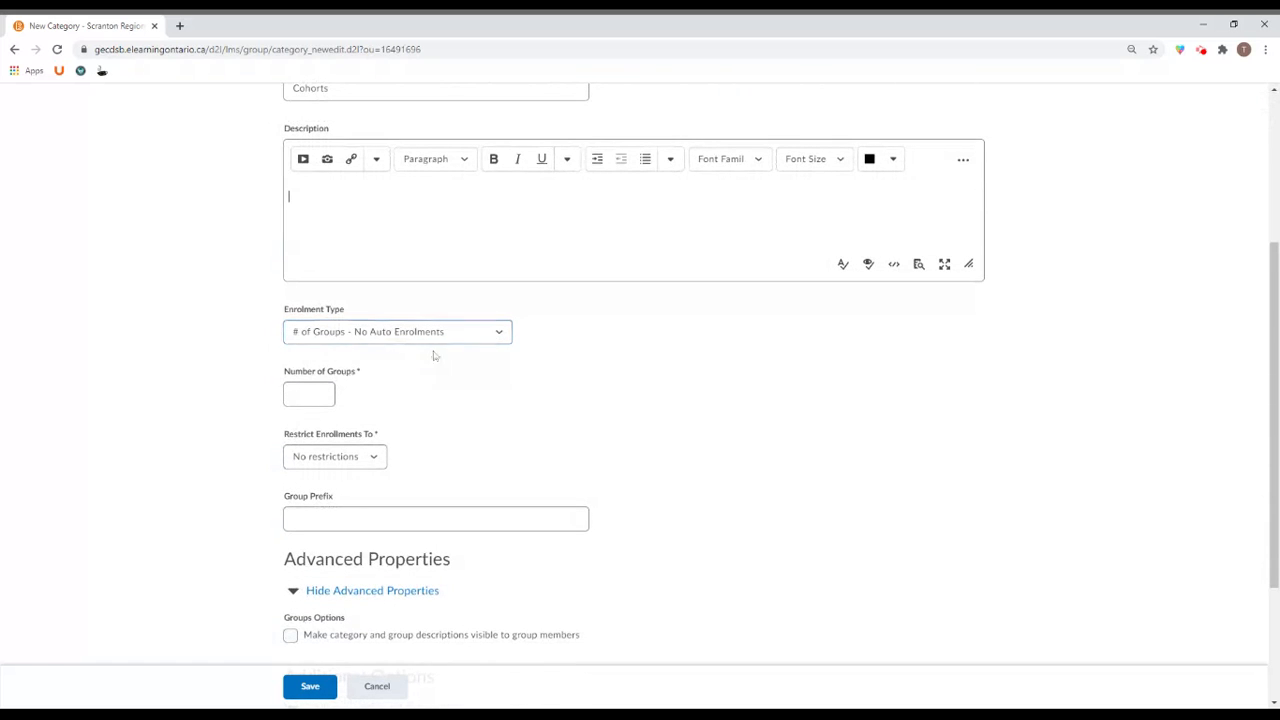
left_click(509, 338)
left_click(309, 394)
type("2")
key("Tab")
scroll(469, 440, "down", 1)
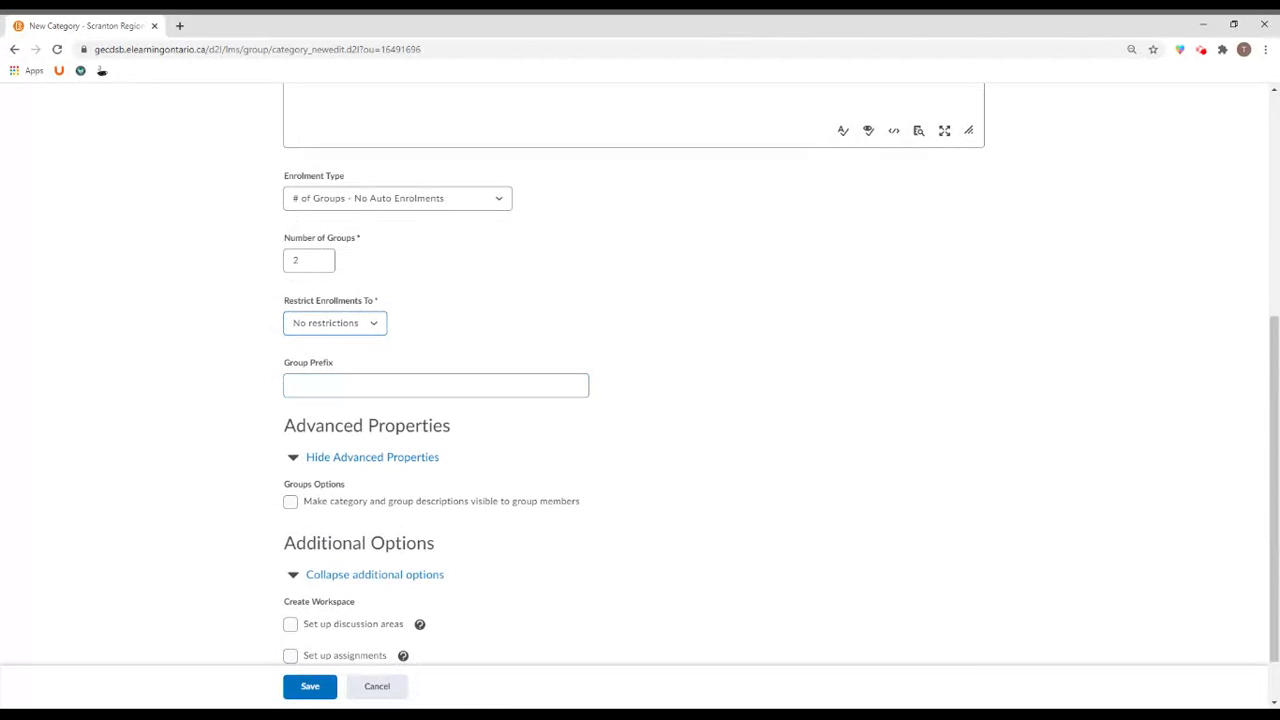
Set the group prefix to Cohort and save the new category.
left_click(530, 387)
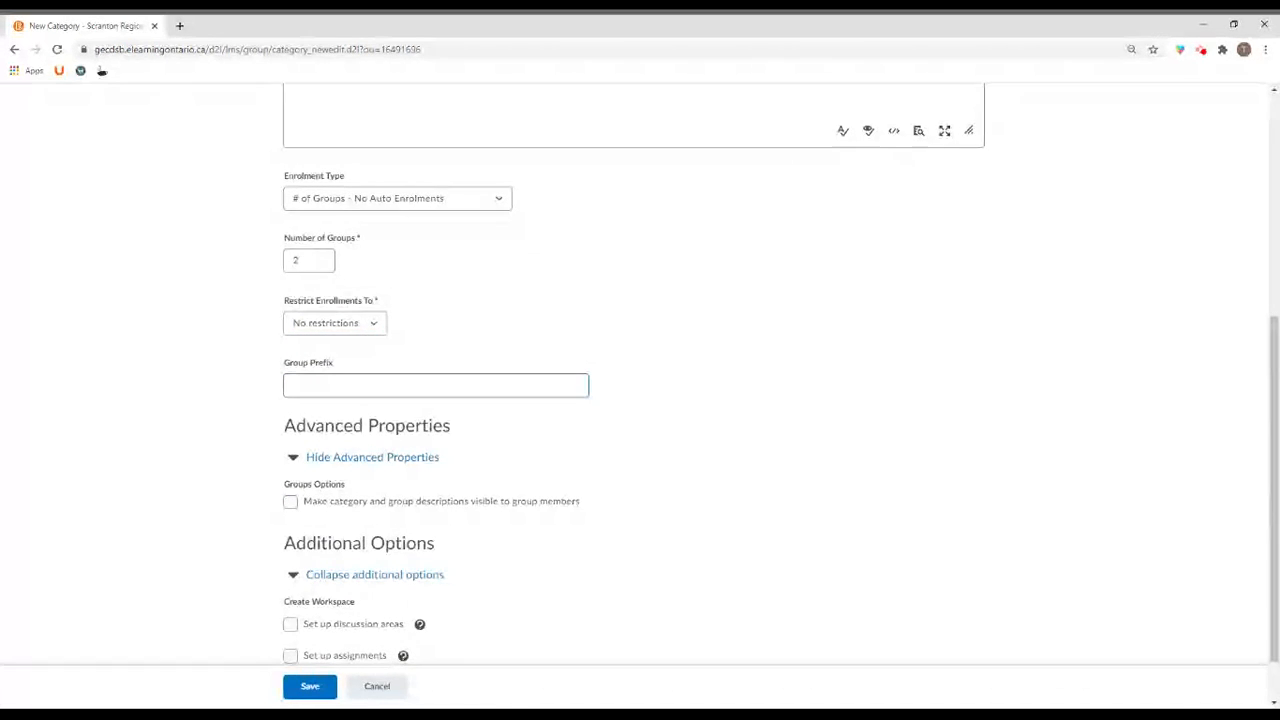
type("Cohort")
scroll(640, 400, "down", 1)
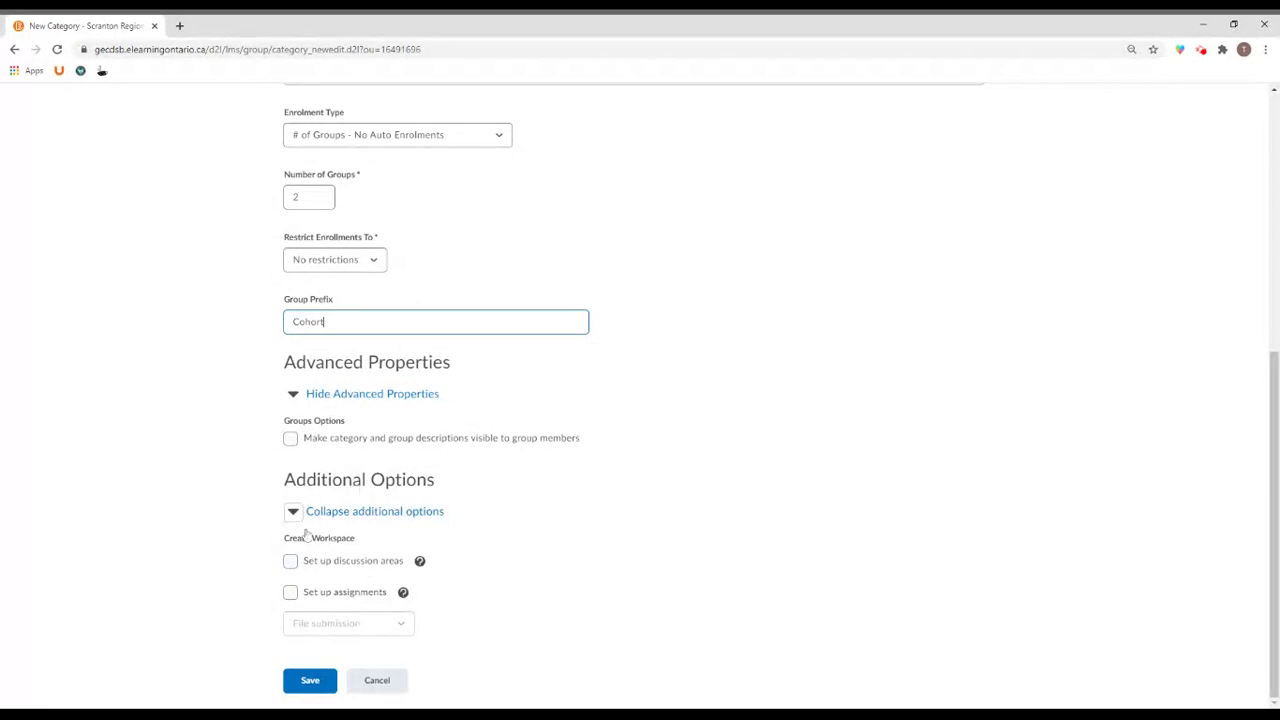
left_click(310, 680)
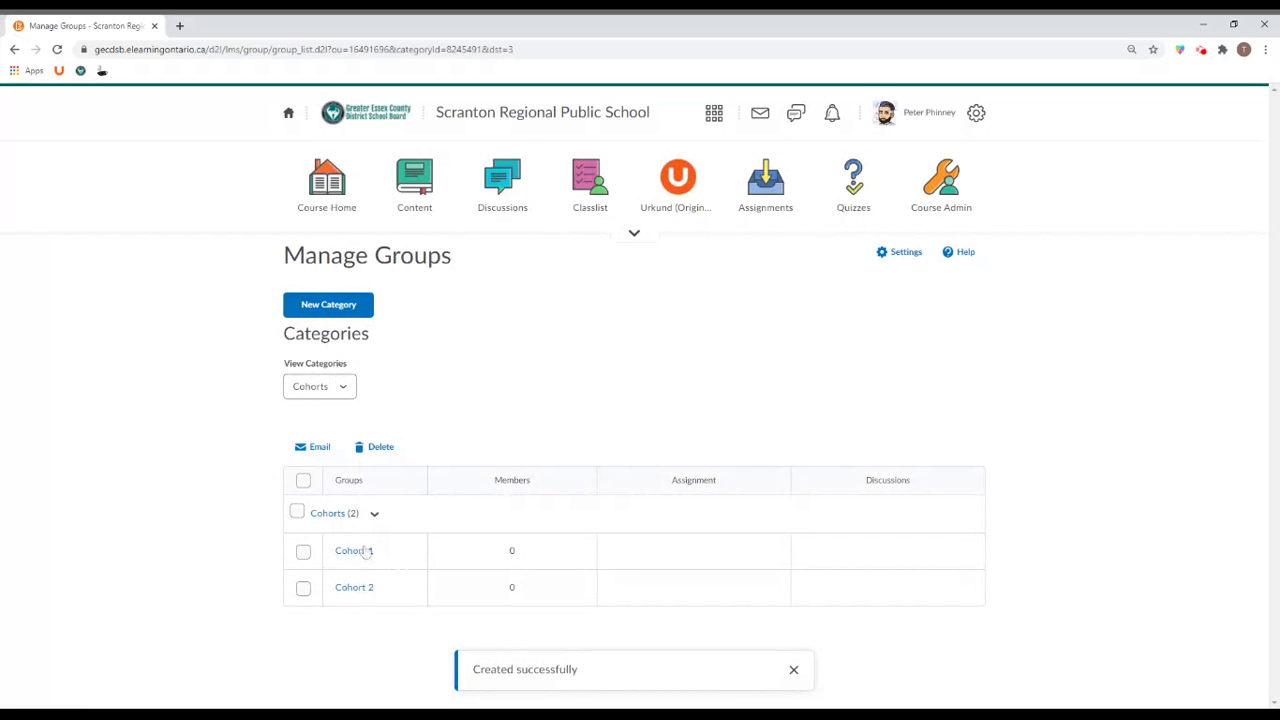
Open the Cohort 1 group and go to its user enrolment page.
left_click(375, 513)
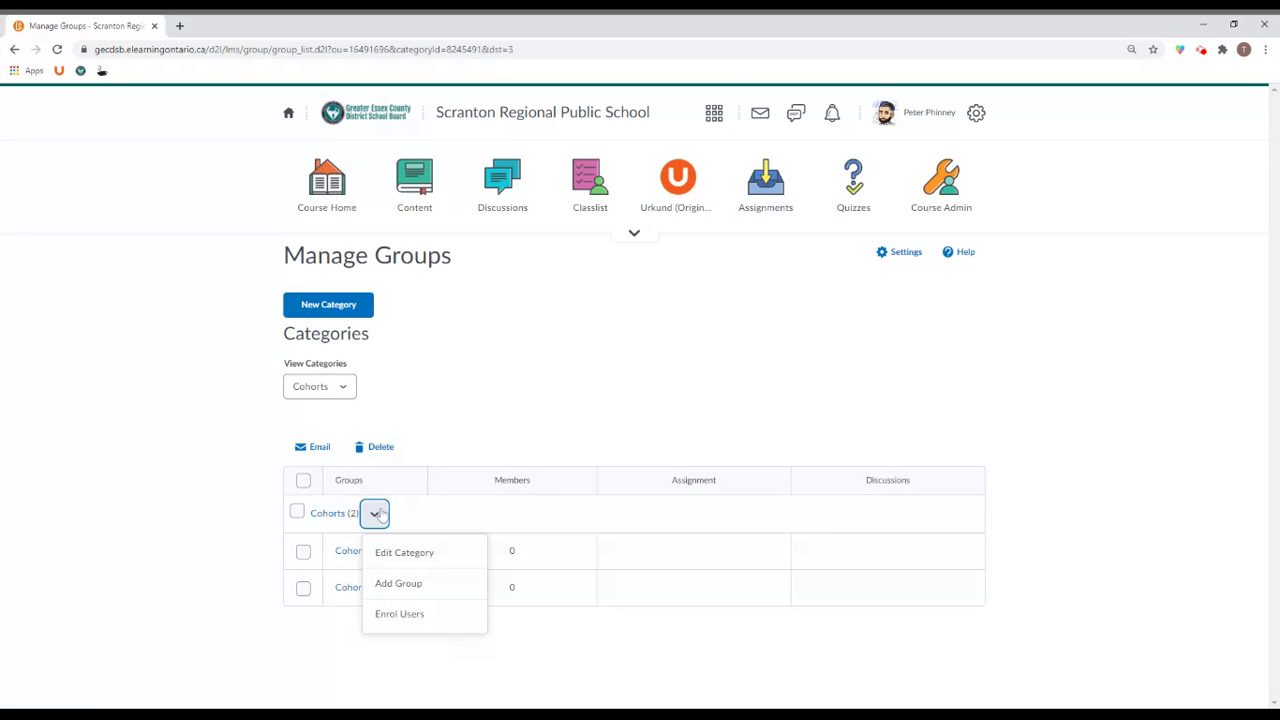
left_click(350, 558)
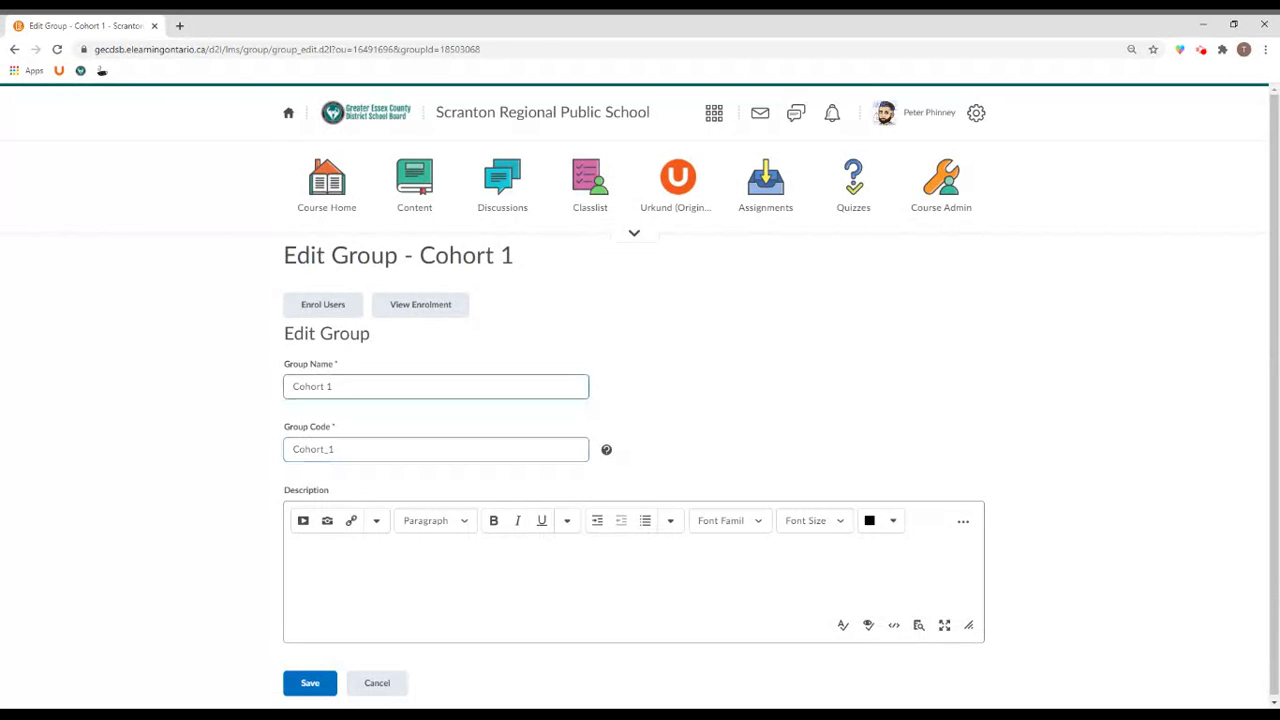
left_click(322, 304)
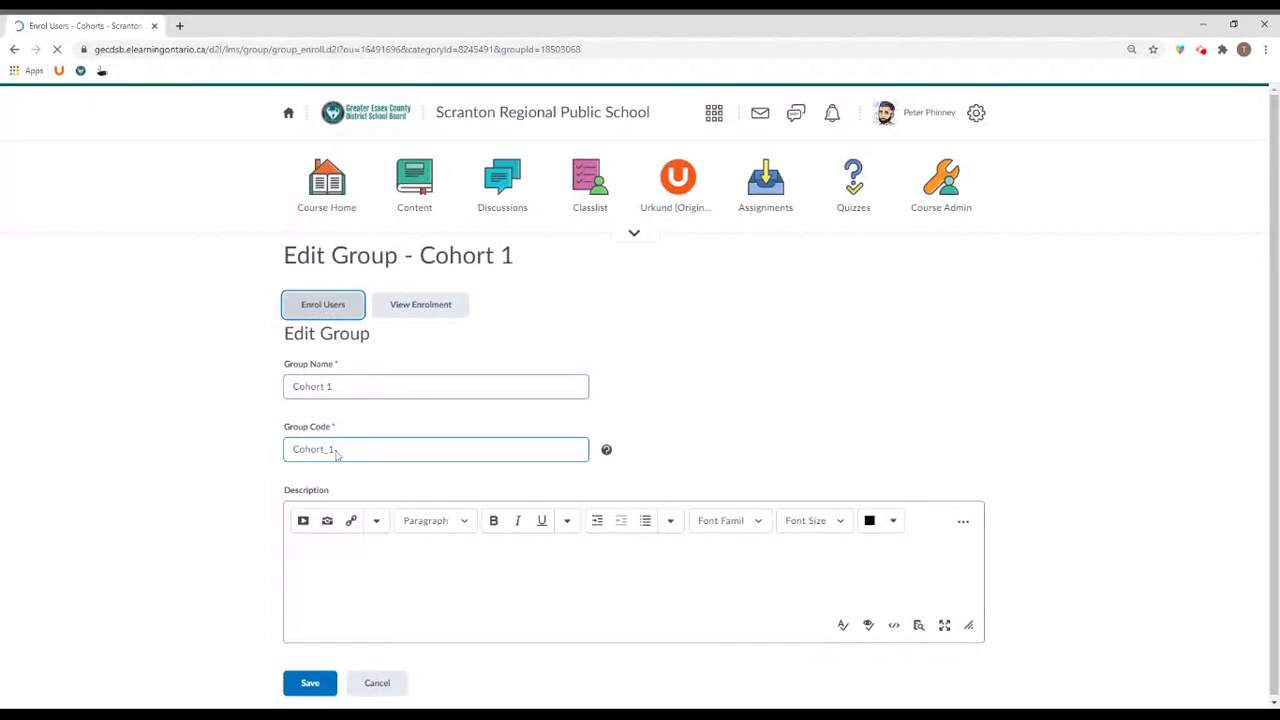
Select the first, third, seventh, eighth and ninth students in the list for Cohort 1.
scroll(510, 406, "down", 3)
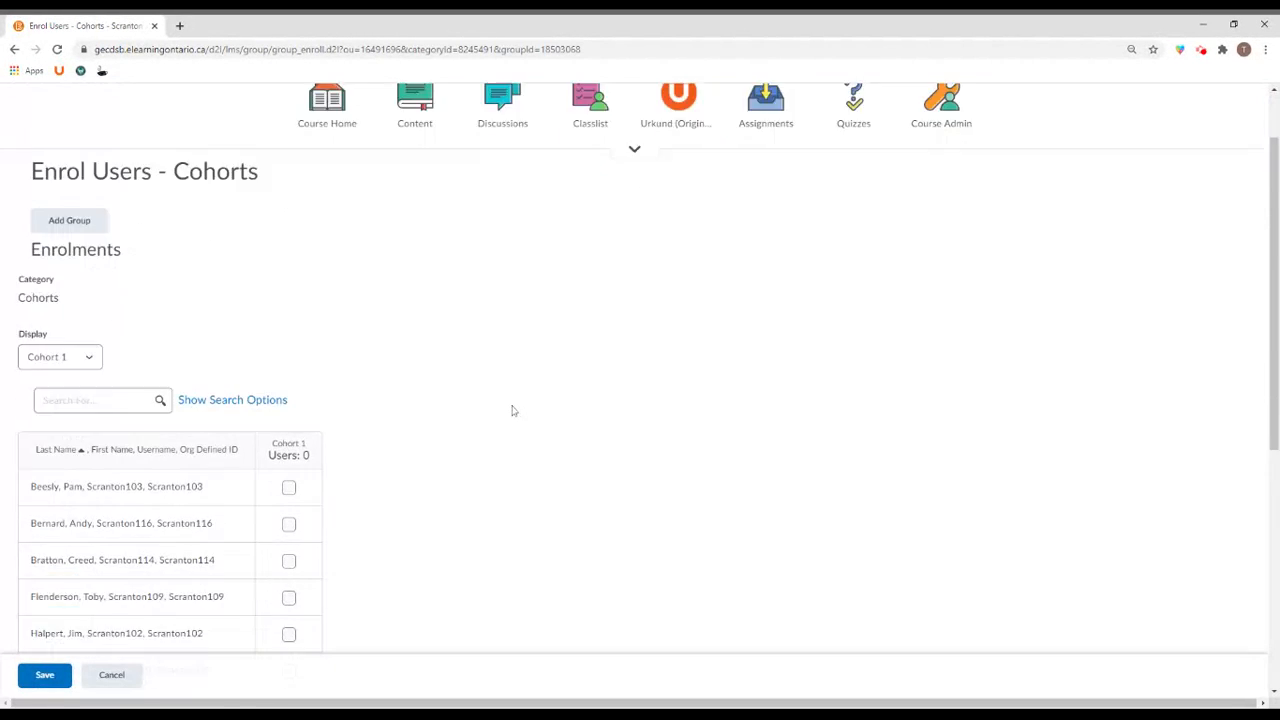
left_click(288, 306)
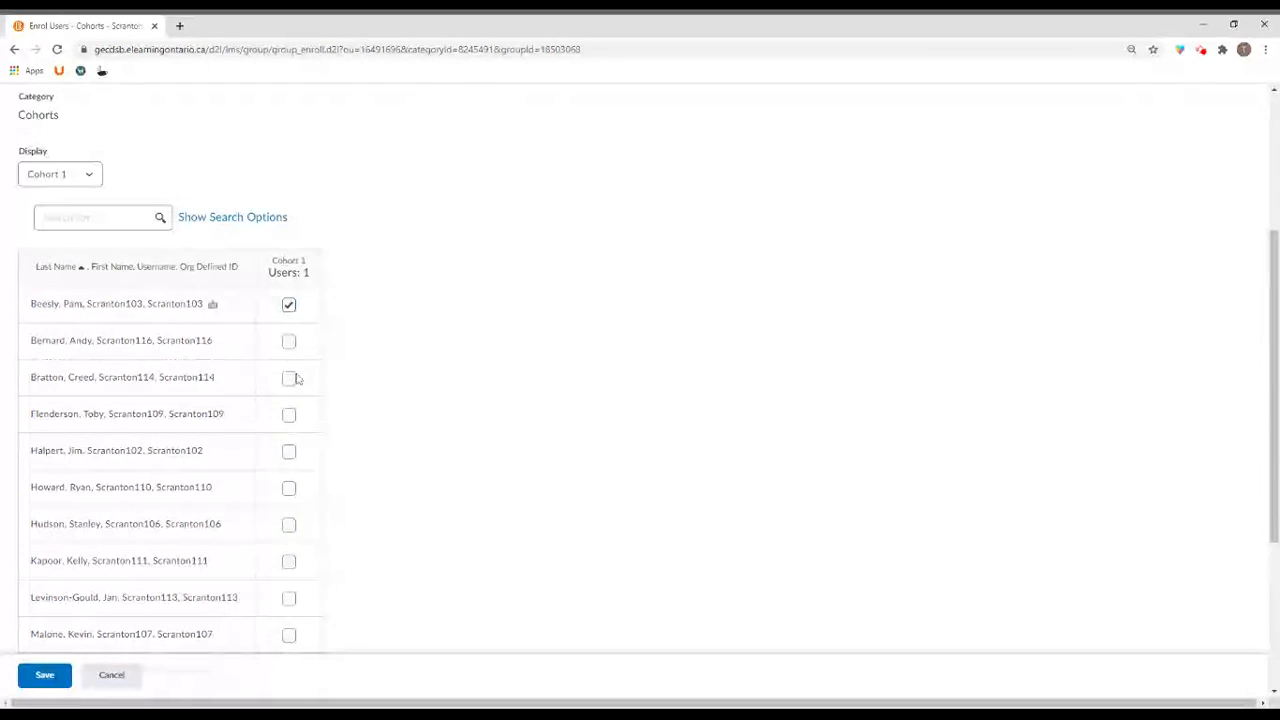
left_click(289, 377)
scroll(289, 385, "down", 1)
left_click(288, 391)
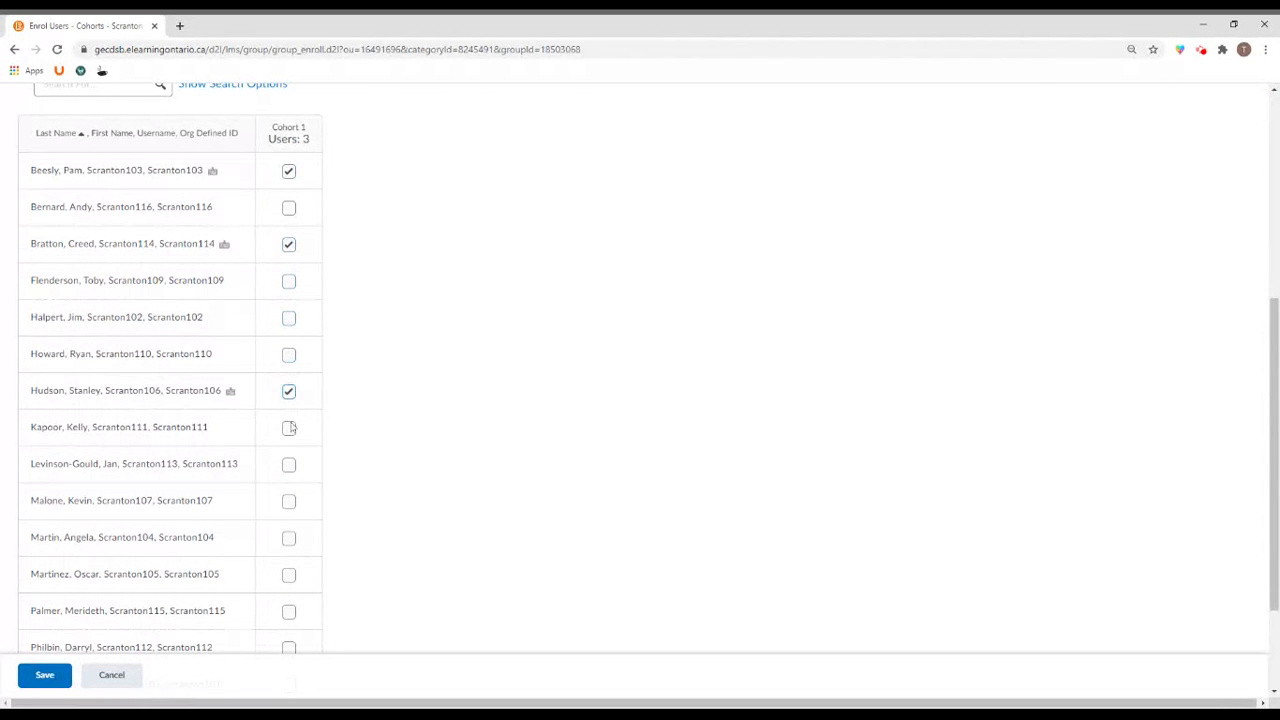
left_click(288, 464)
left_click(301, 429)
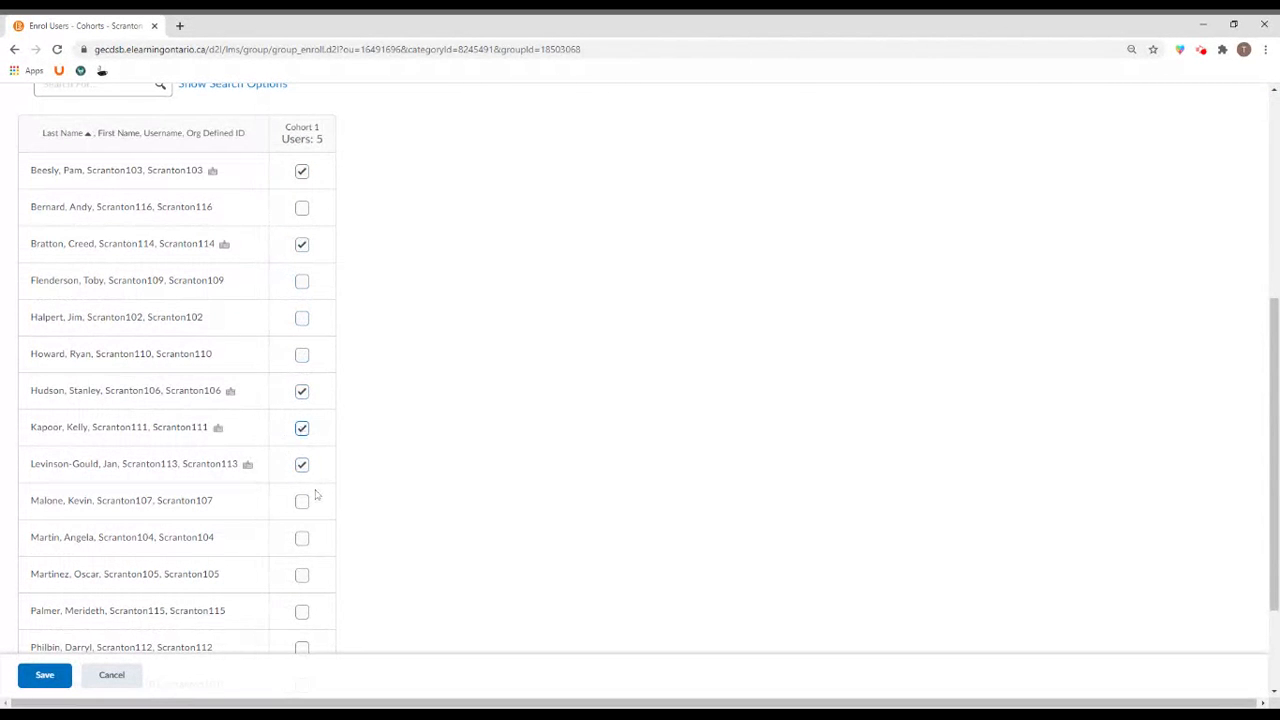
Add the twelfth to fifteenth students in the list to Cohort 1 and save the enrolments.
left_click(302, 575)
left_click(302, 611)
scroll(305, 620, "down", 1)
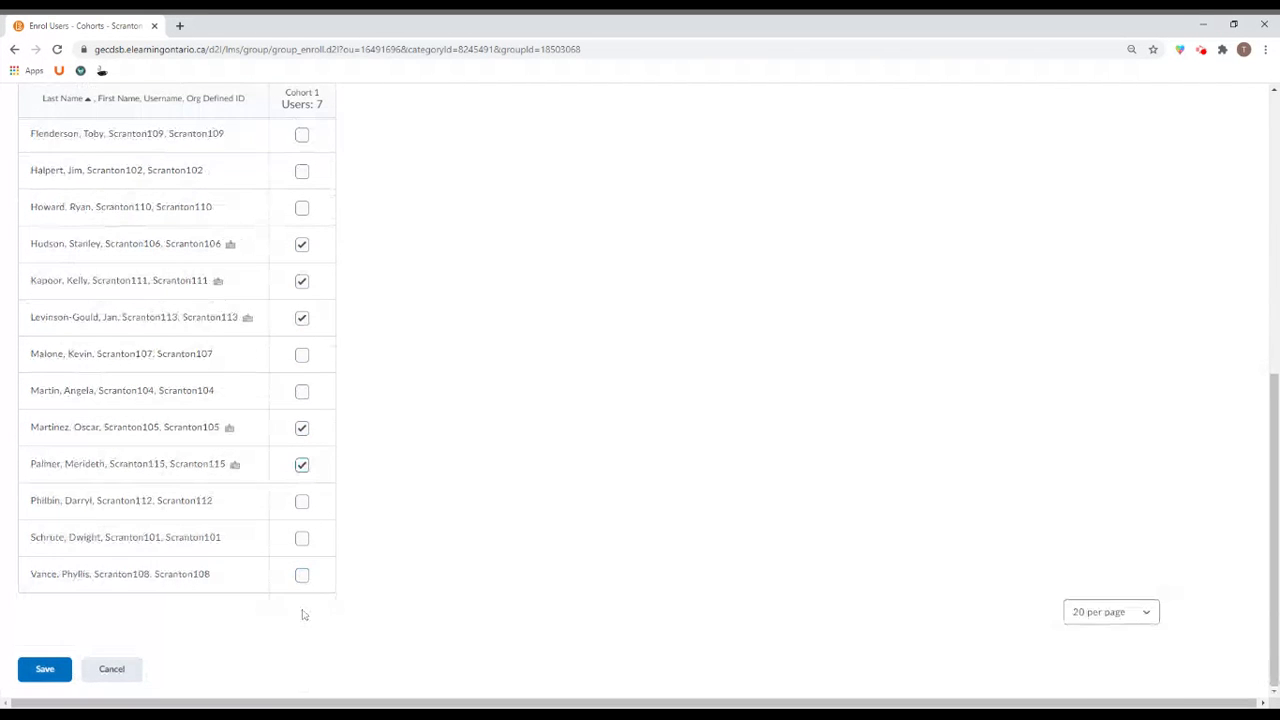
left_click(302, 538)
left_click(302, 501)
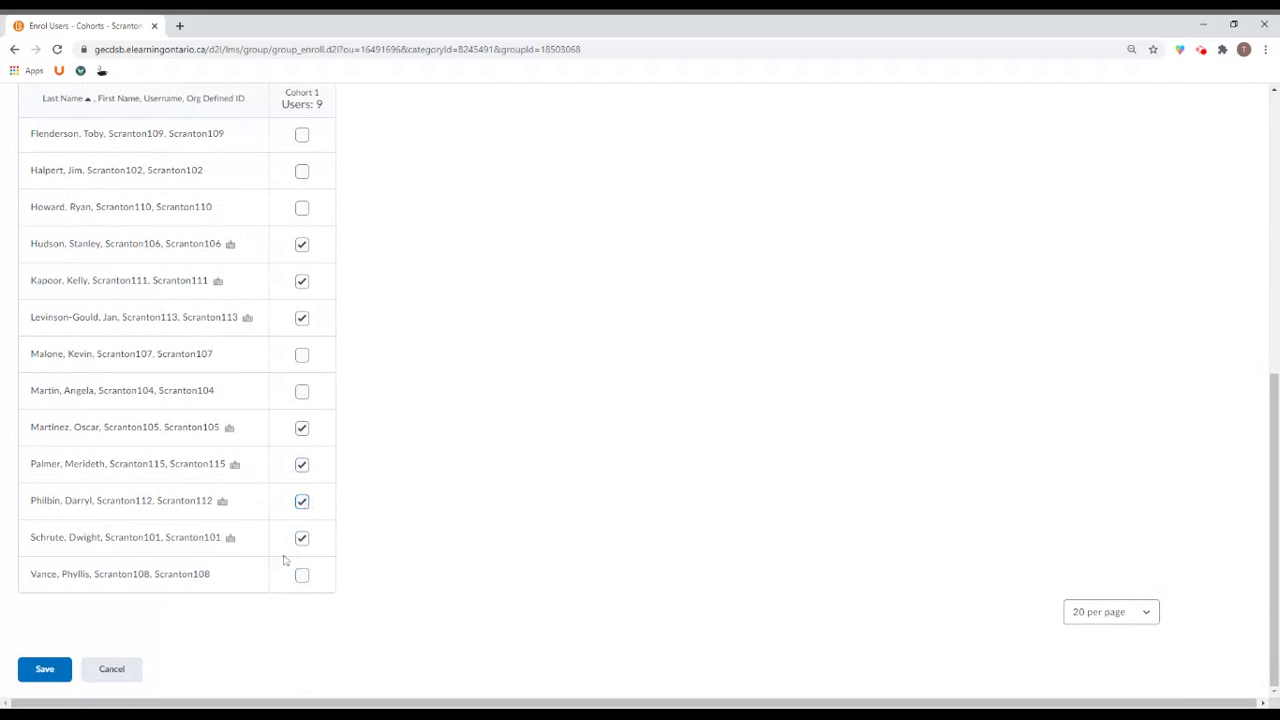
left_click(60, 670)
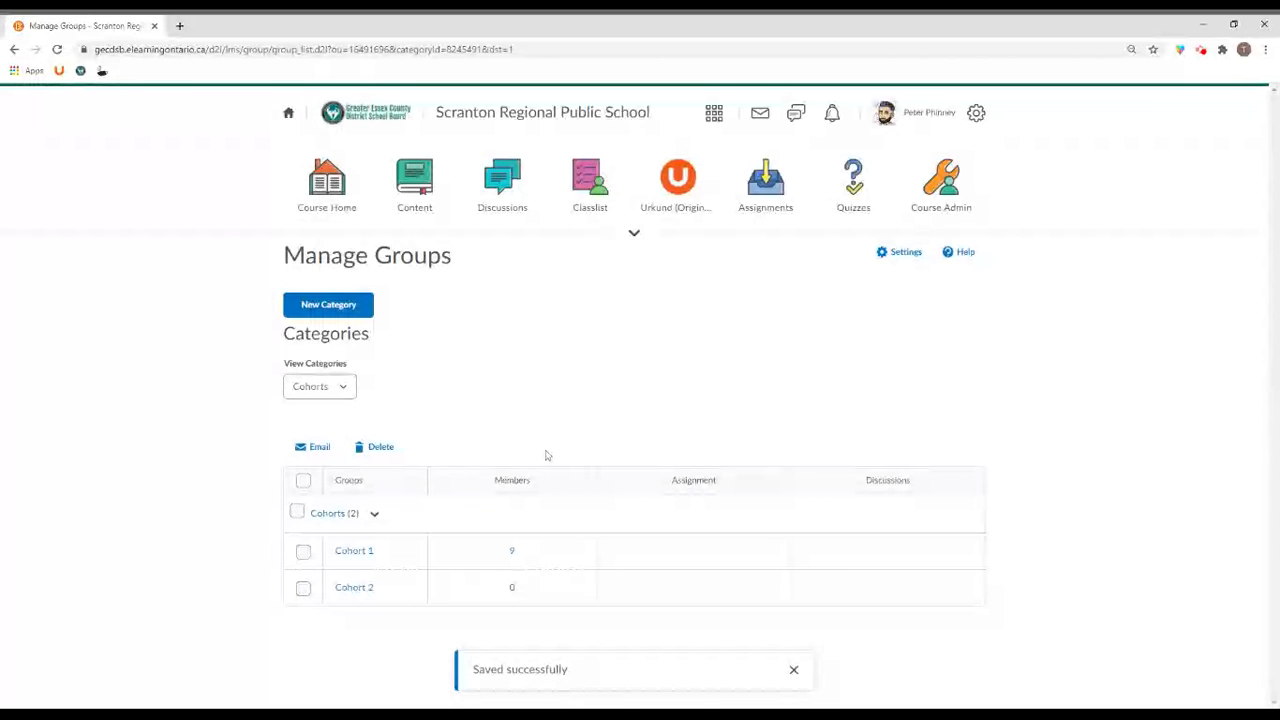
Enrol the seventh, ninth, eleventh, thirteenth and fifteenth students in the list in Cohort 2 and save.
left_click(352, 590)
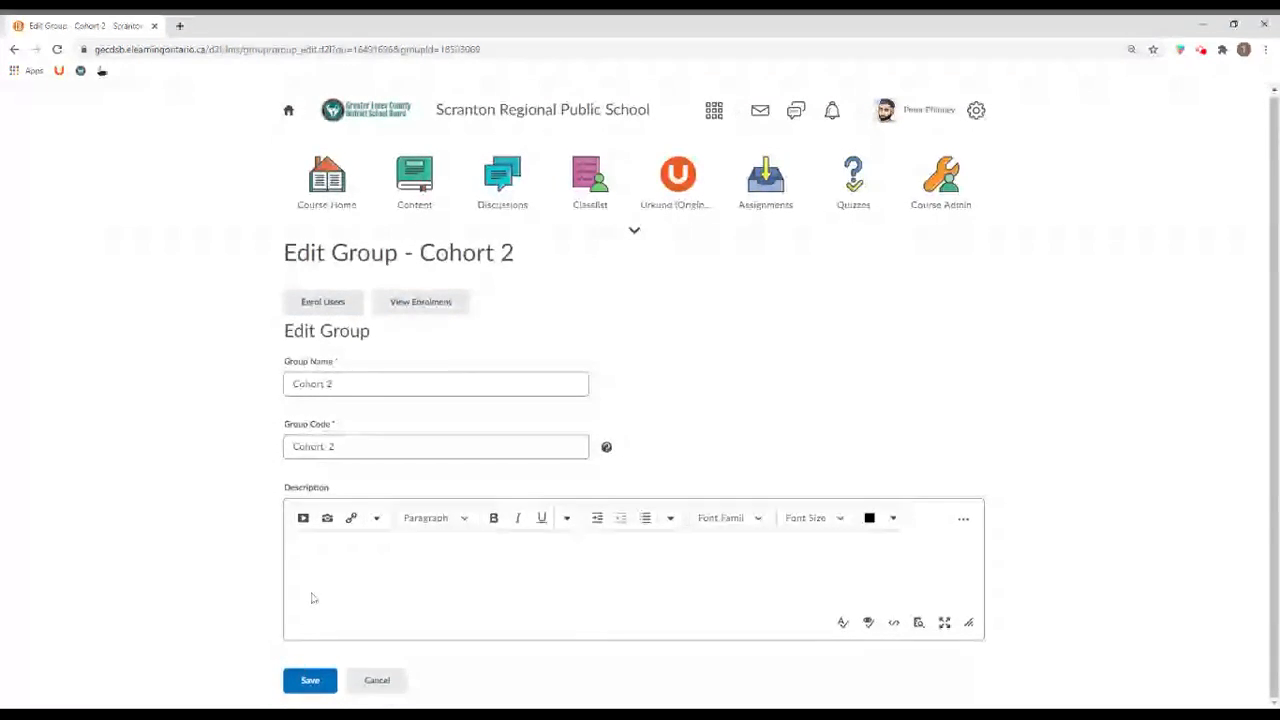
left_click(341, 306)
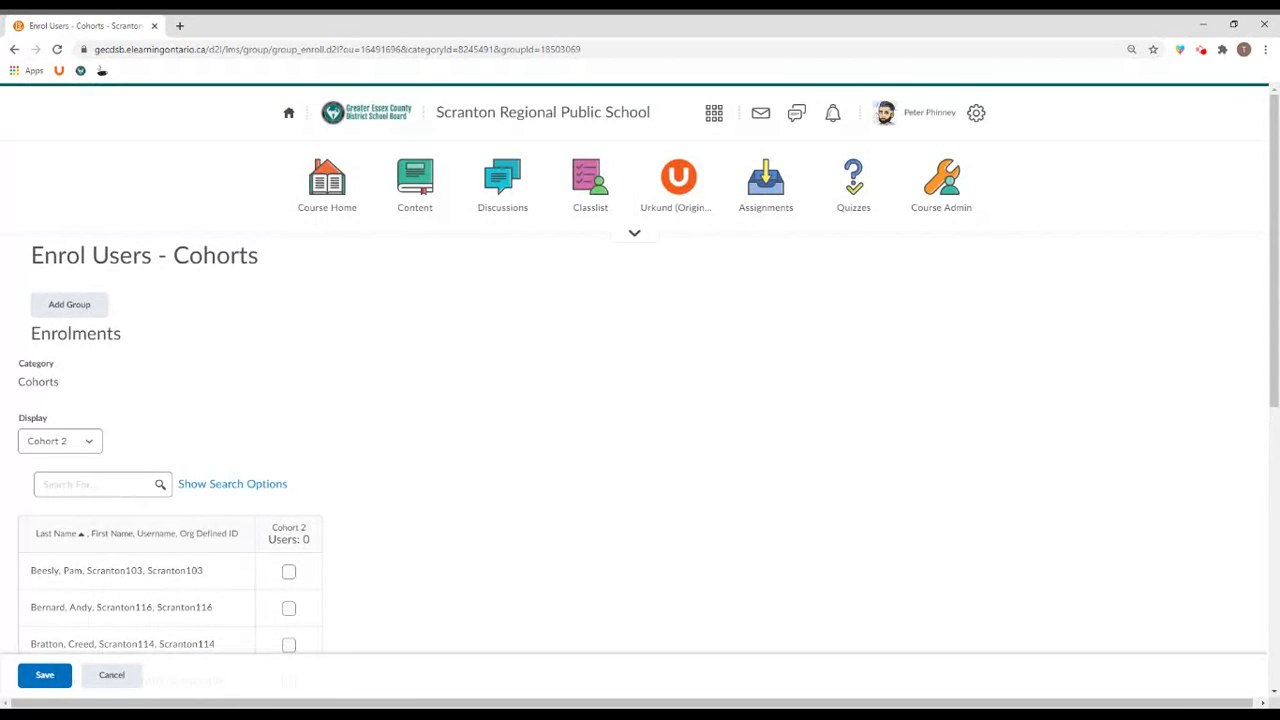
scroll(446, 457, "down", 2)
scroll(446, 457, "down", 4)
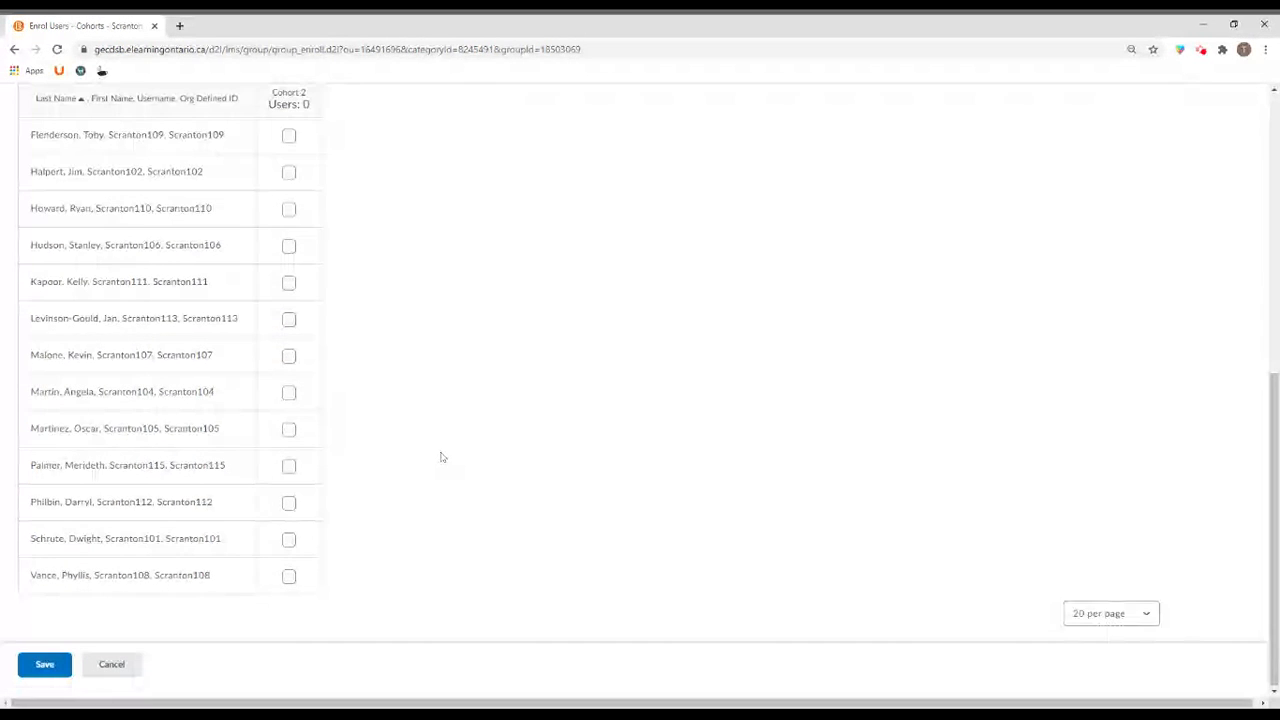
left_click(289, 538)
left_click(289, 464)
left_click(289, 391)
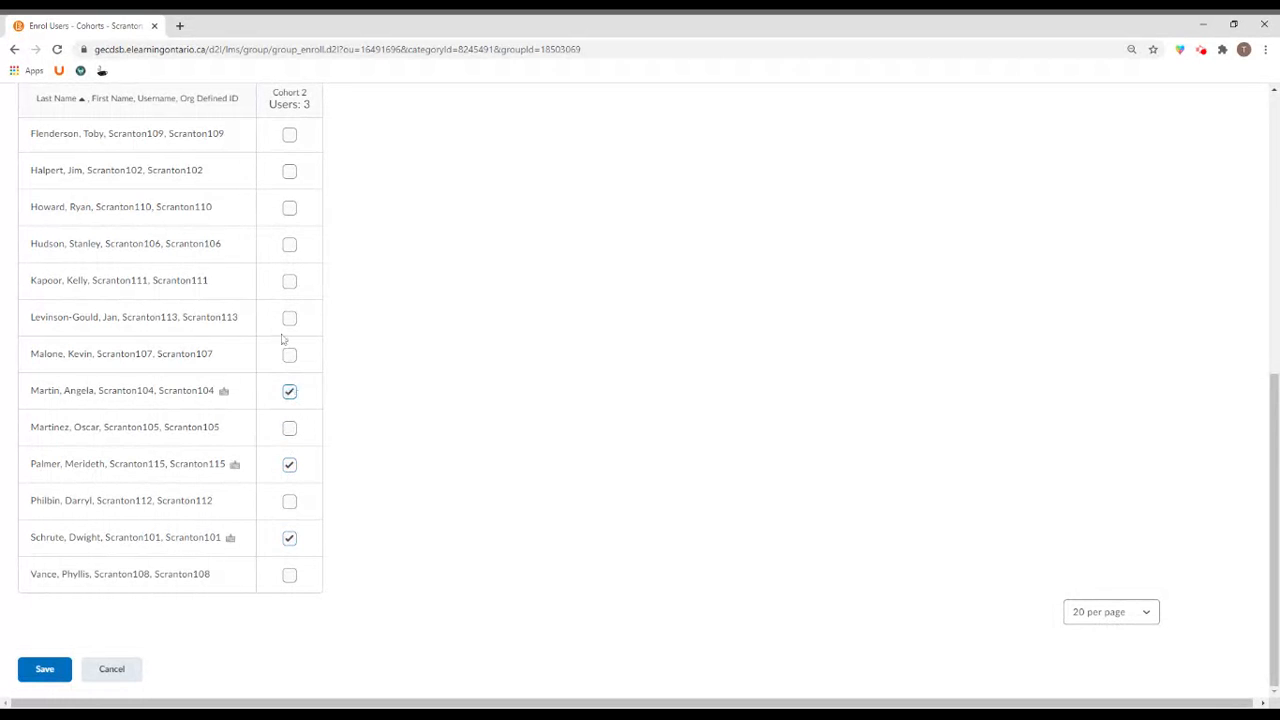
left_click(289, 318)
left_click(302, 244)
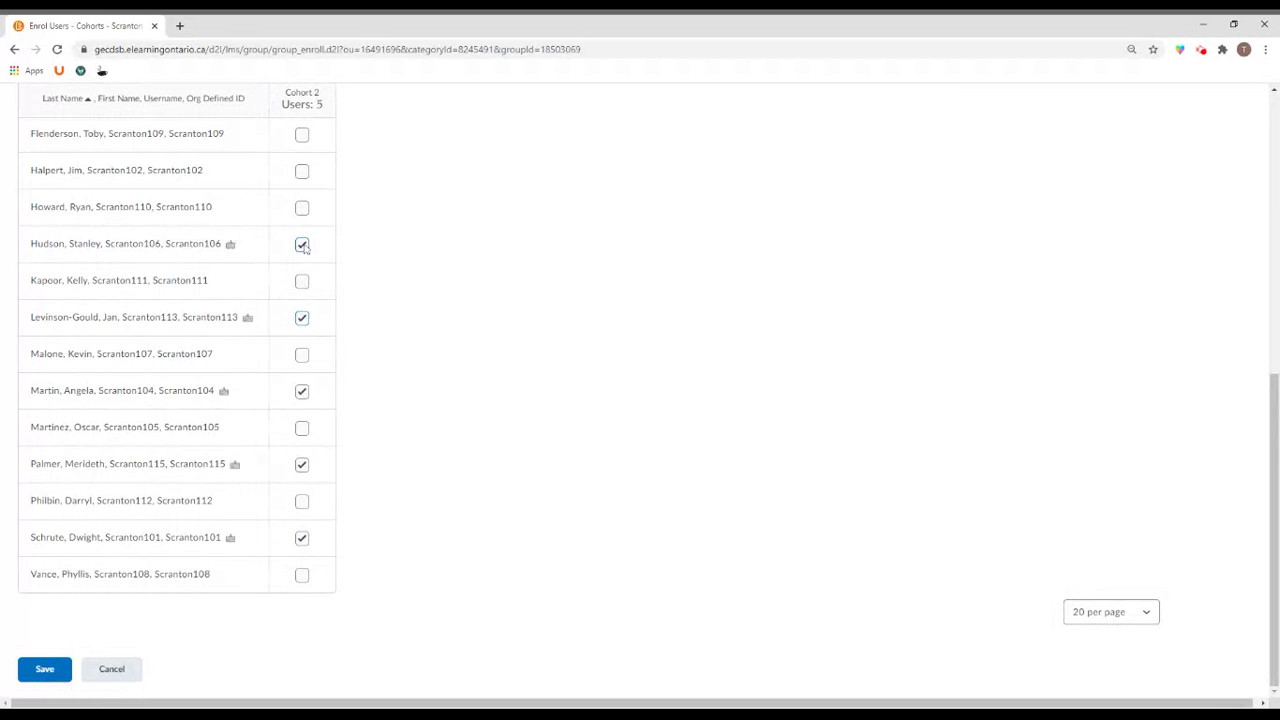
left_click(47, 670)
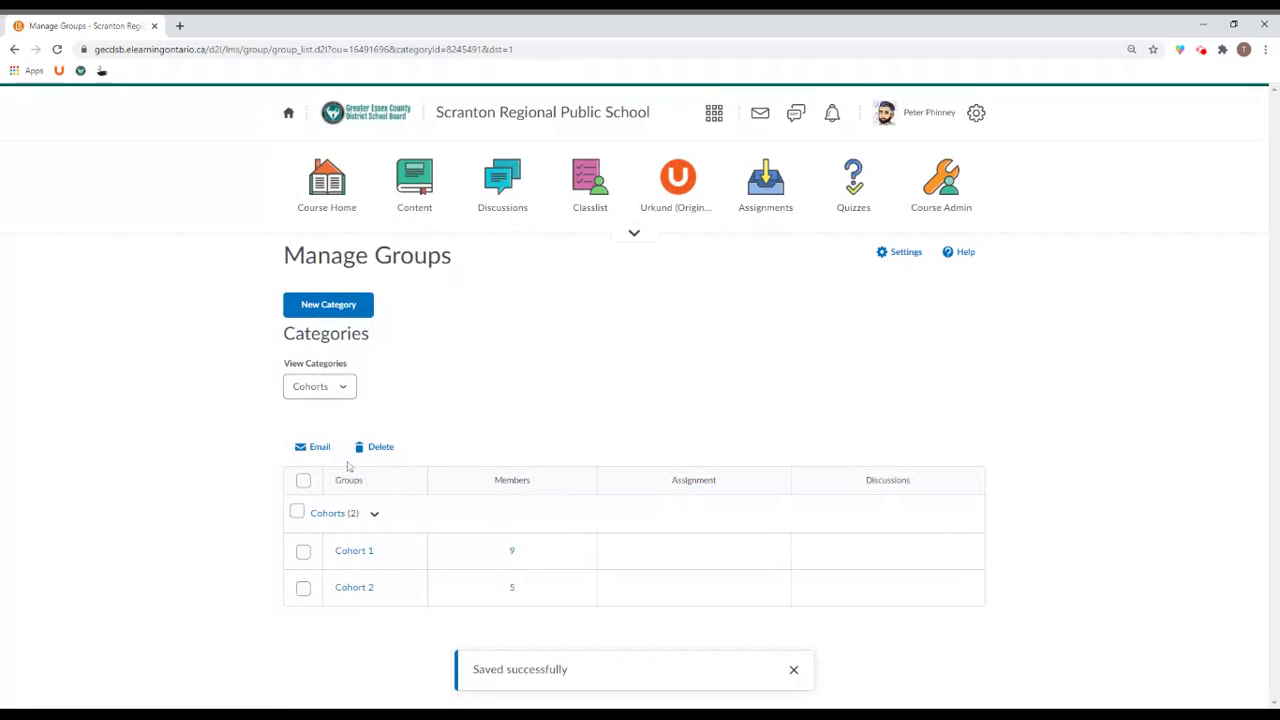
Rename the Cohort 1 group as Cohort A and save it.
left_click(360, 552)
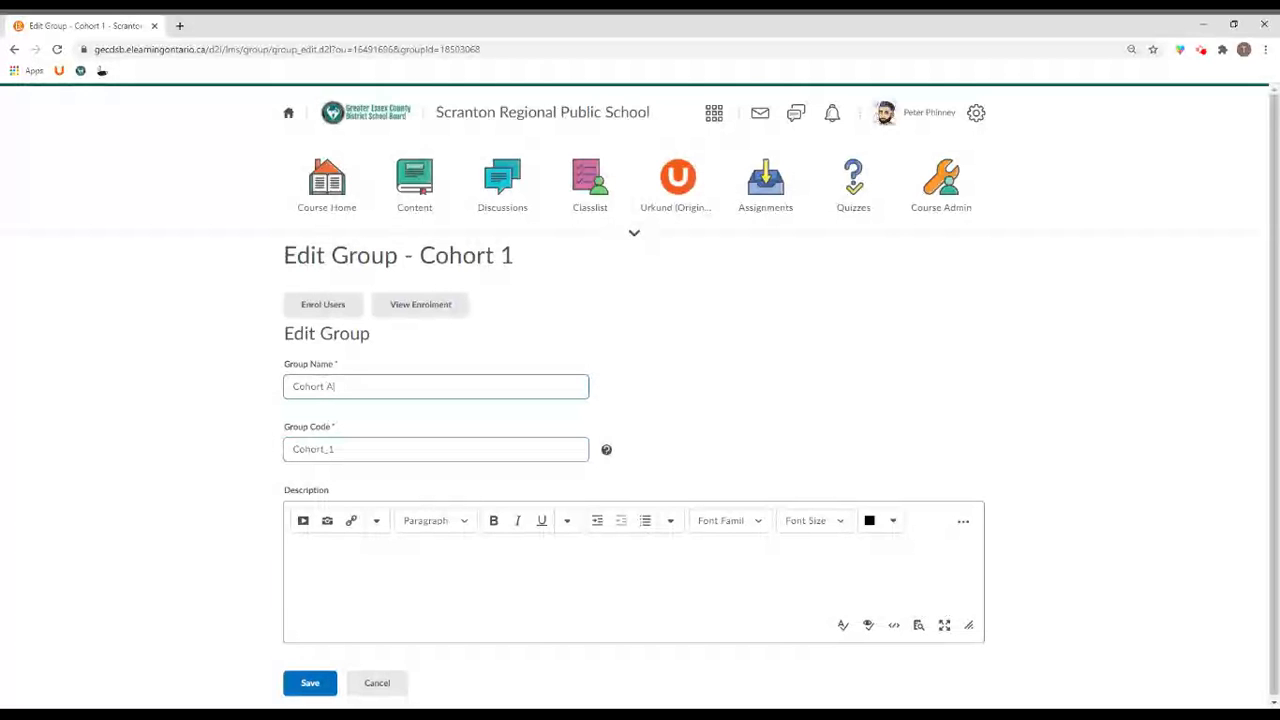
left_click(310, 683)
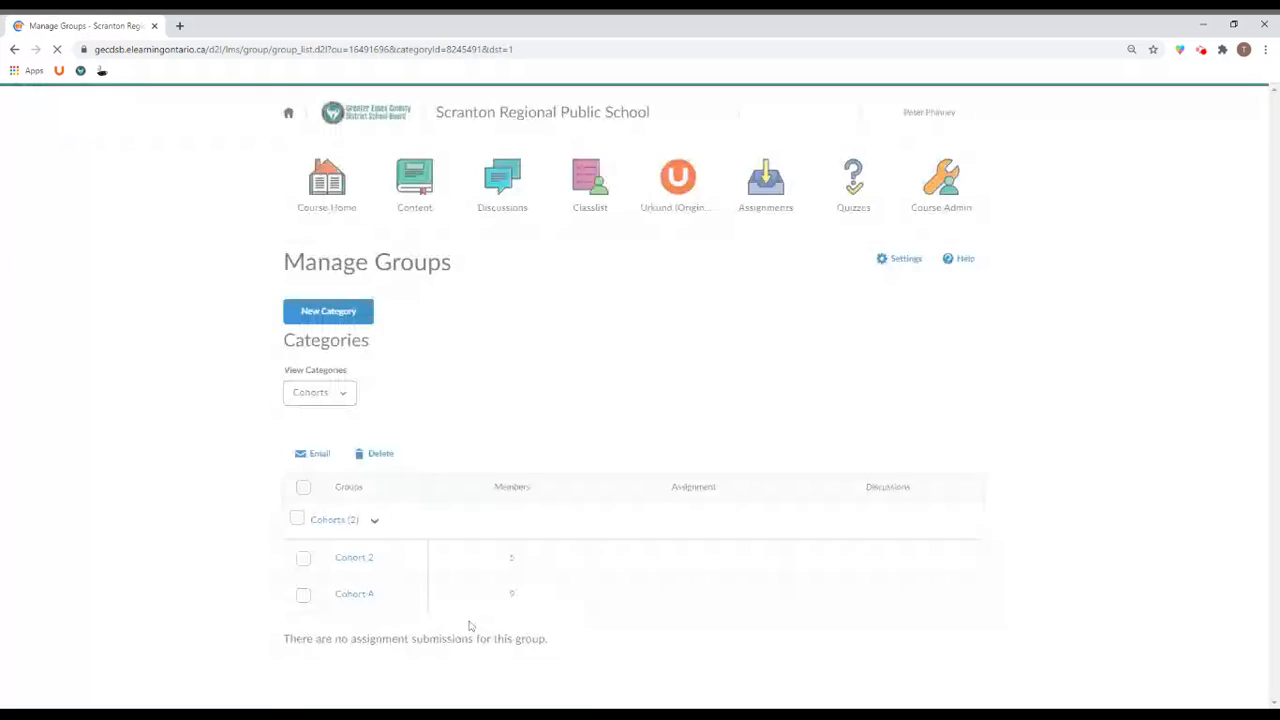
left_click(354, 590)
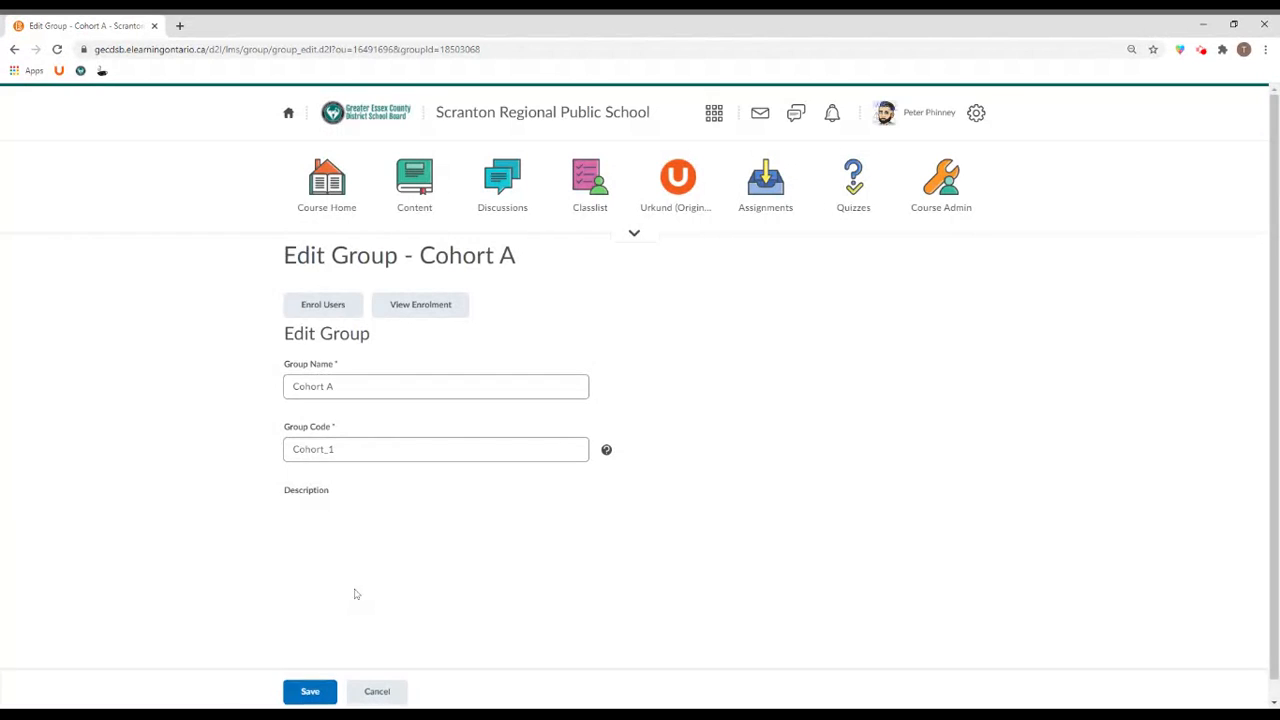
left_click(322, 685)
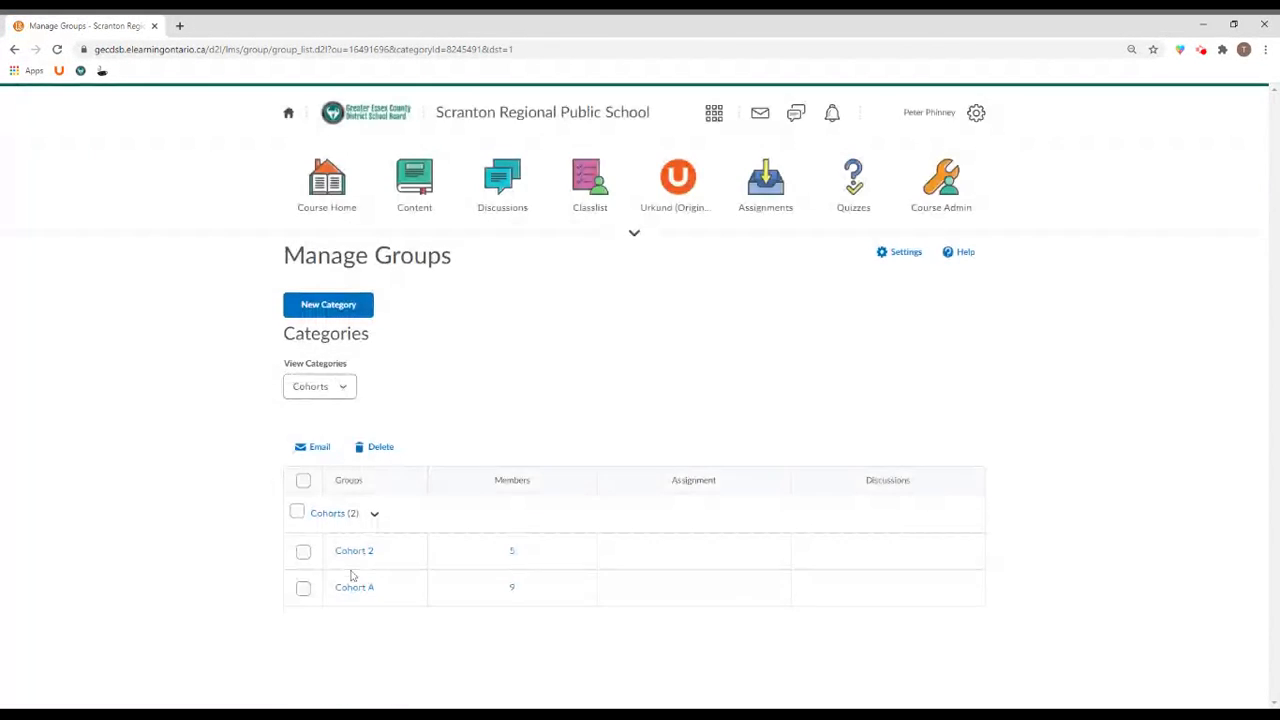
Rename the Cohort 2 group as Cohort B and save it.
left_click(355, 551)
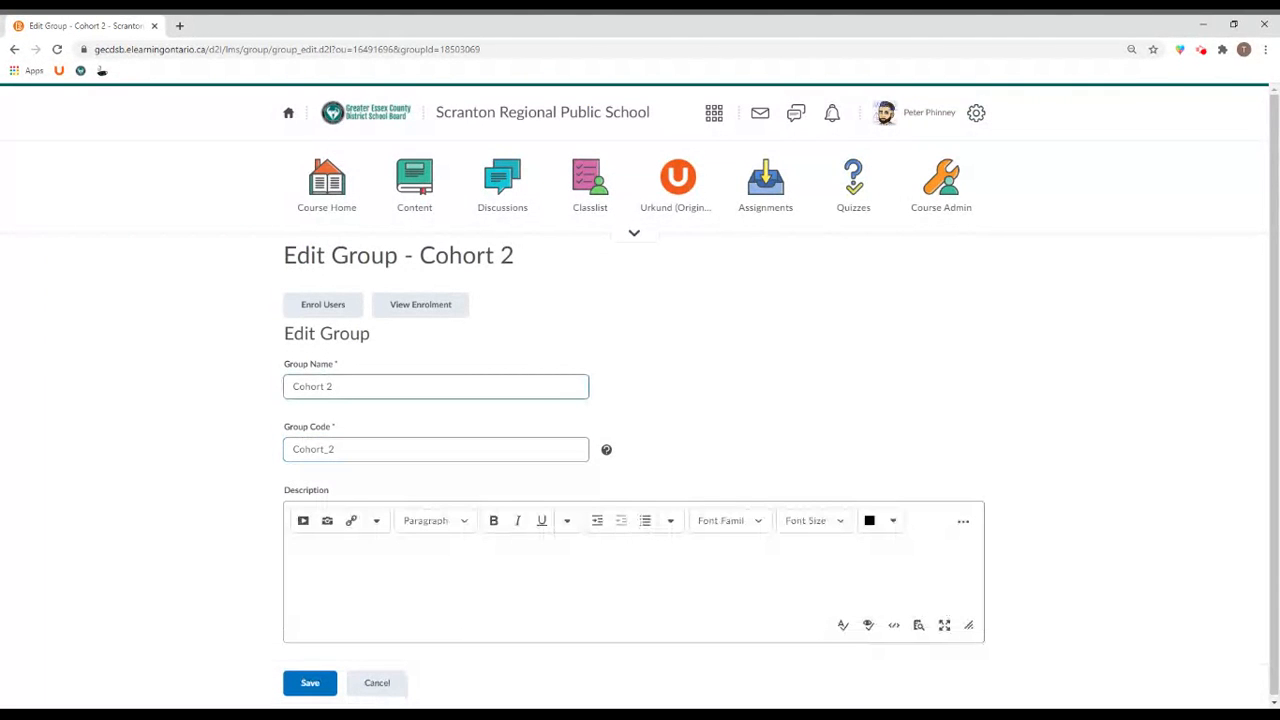
key("BackSpace")
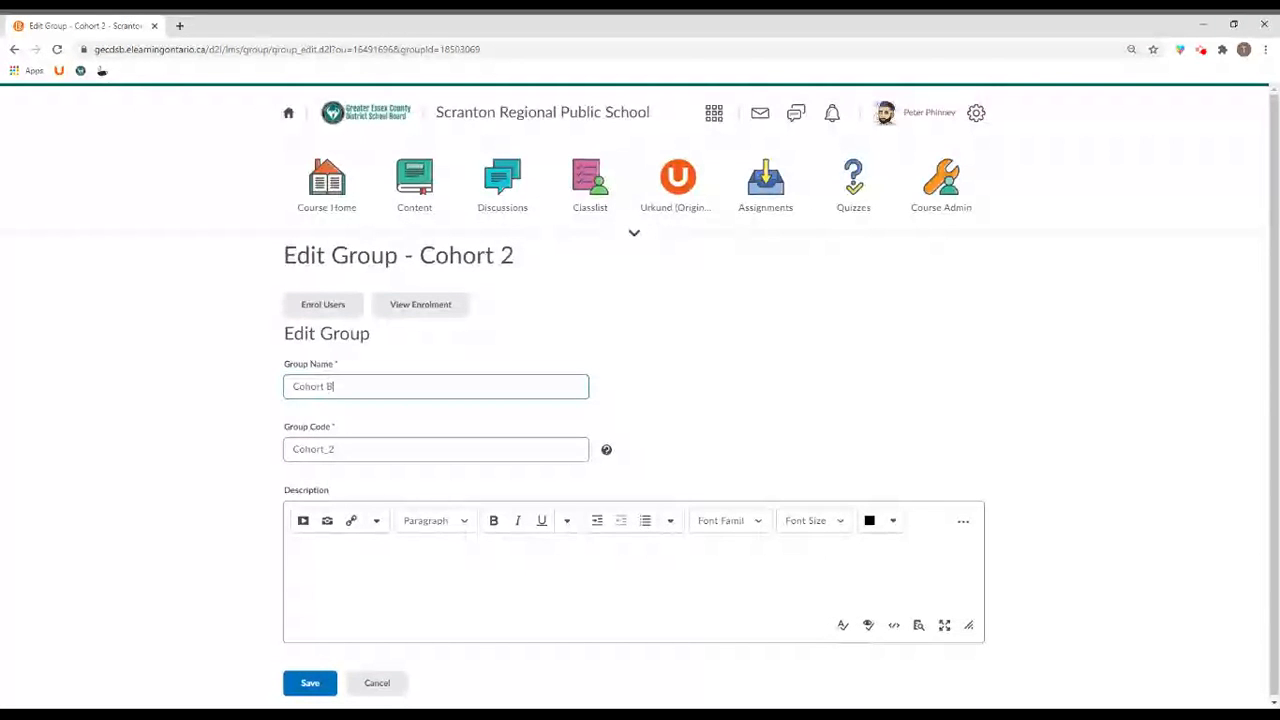
left_click(305, 683)
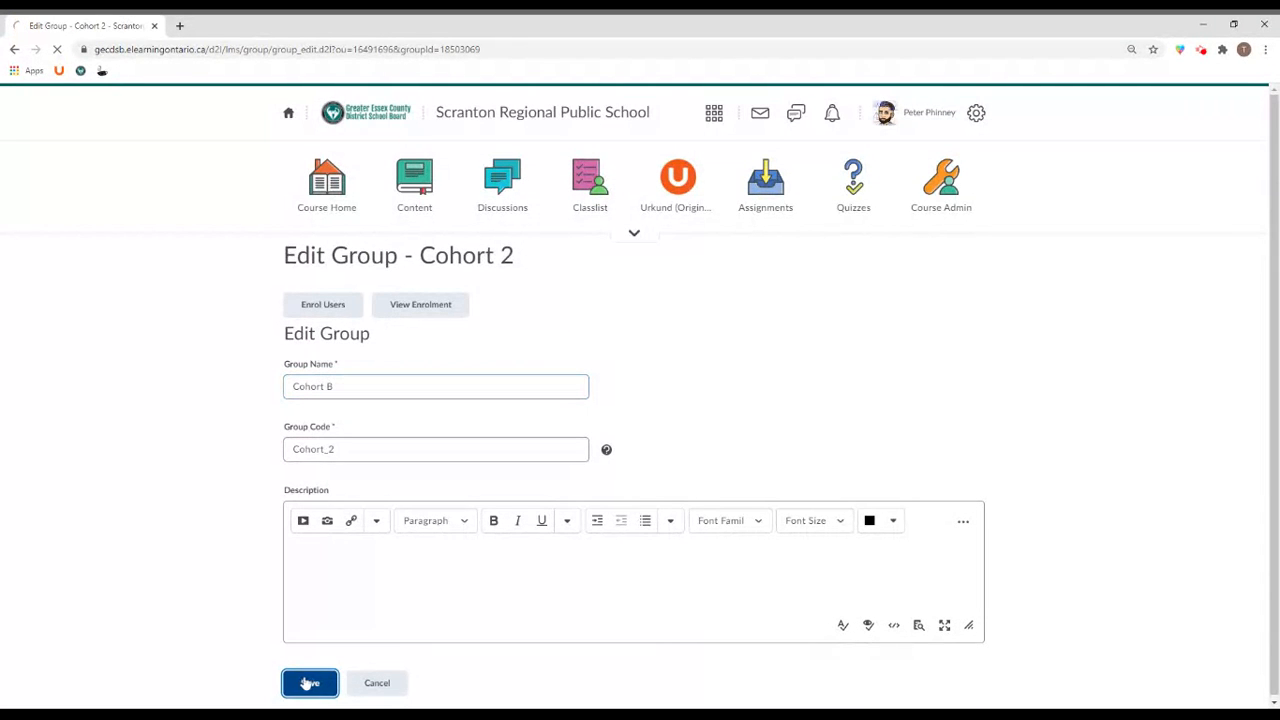